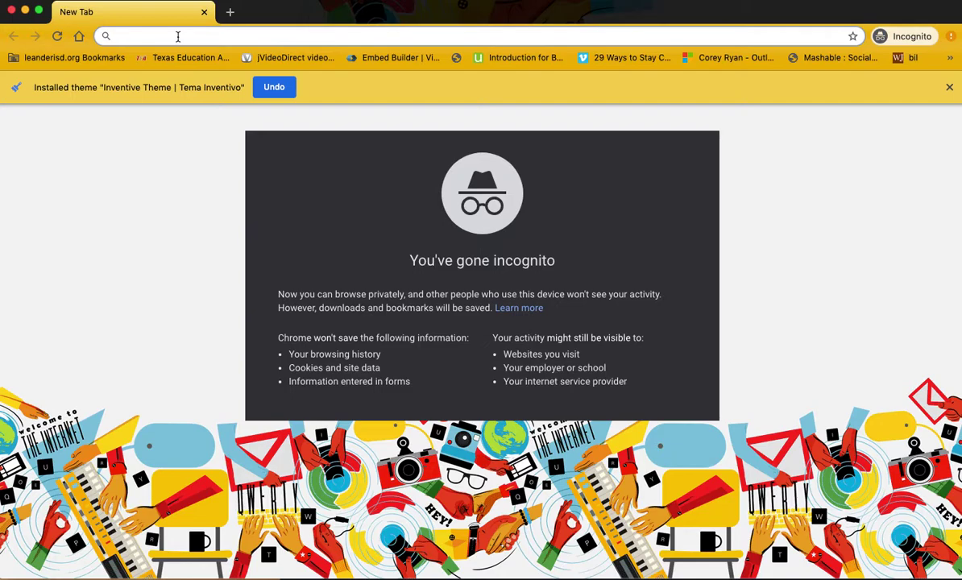
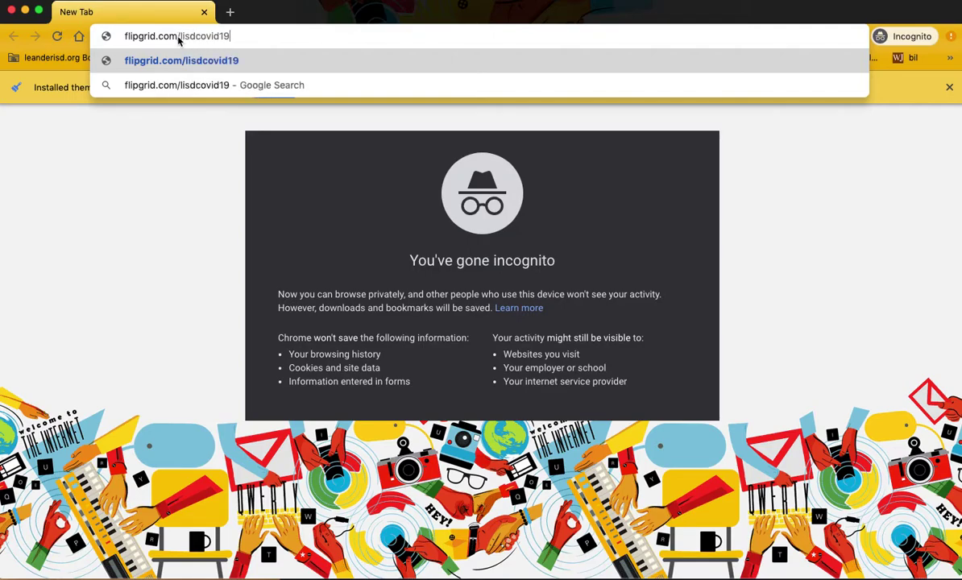
key(Return)
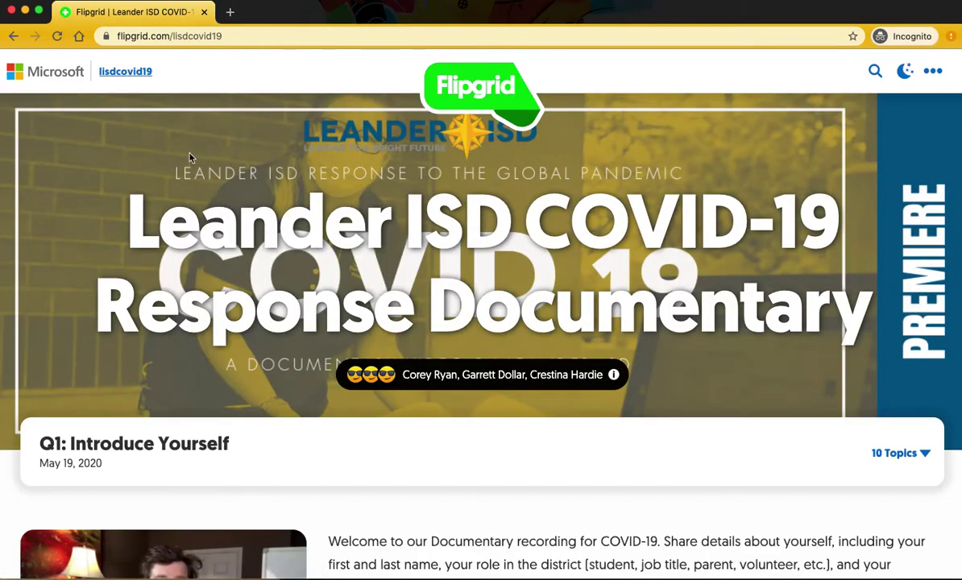
- Scroll through the Q1: Introduce Yourself topic page to look it over
scroll(197, 157, down, 10)
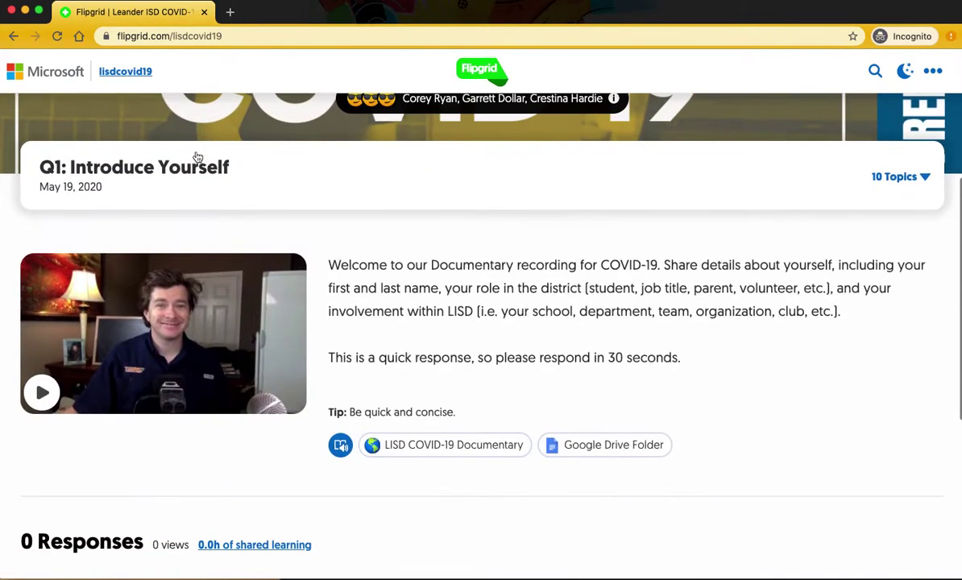
scroll(198, 156, down, 2)
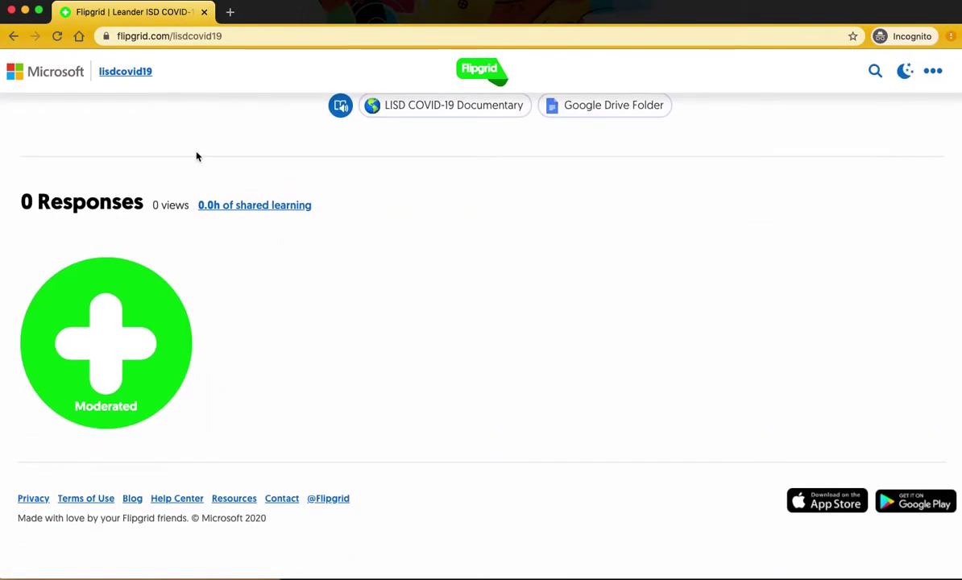
scroll(198, 157, up, 12)
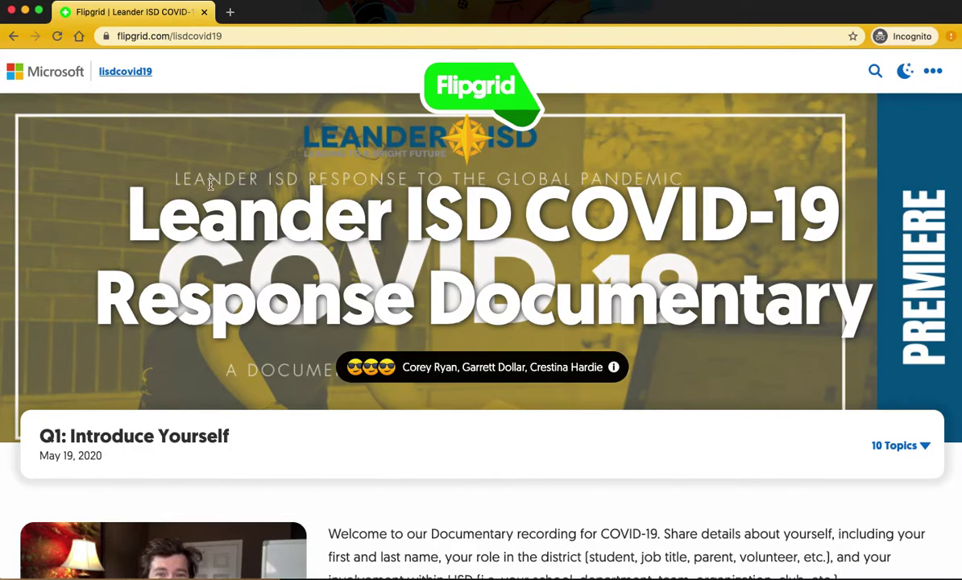
scroll(210, 184, up, 1)
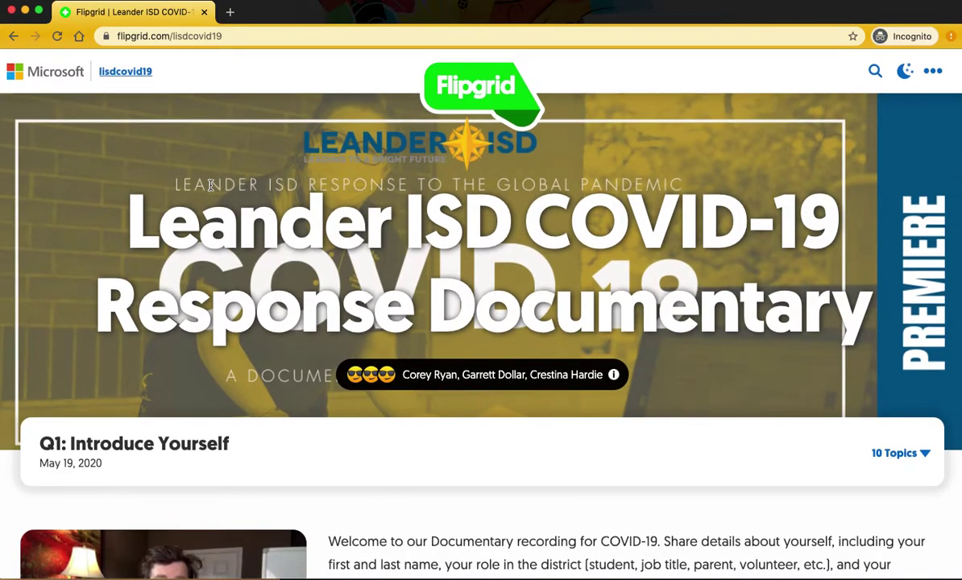
scroll(210, 185, down, 2)
scroll(211, 189, down, 3)
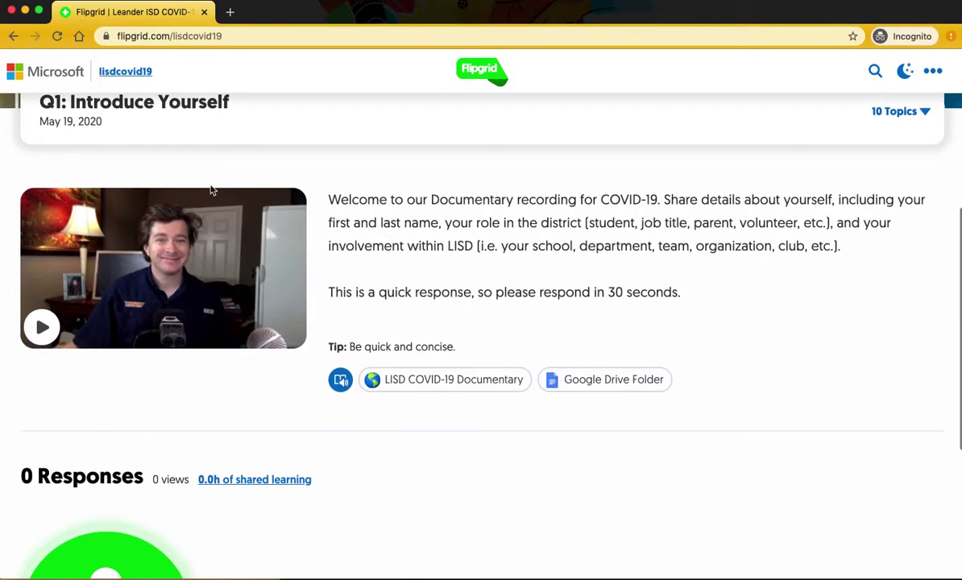
scroll(212, 190, down, 3)
scroll(204, 307, up, 4)
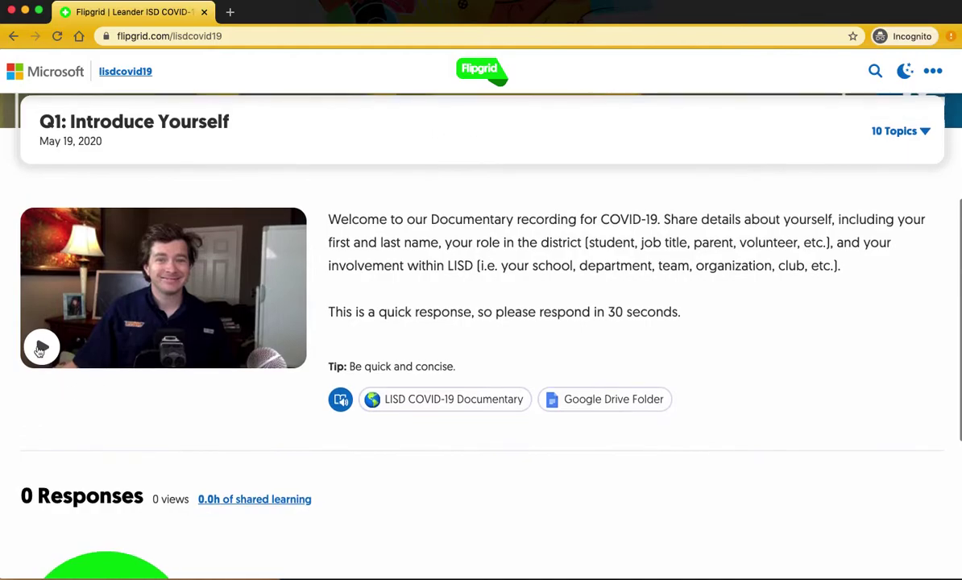
- Play the topic's introduction video, rewind it to the start, then close the player
click(40, 348)
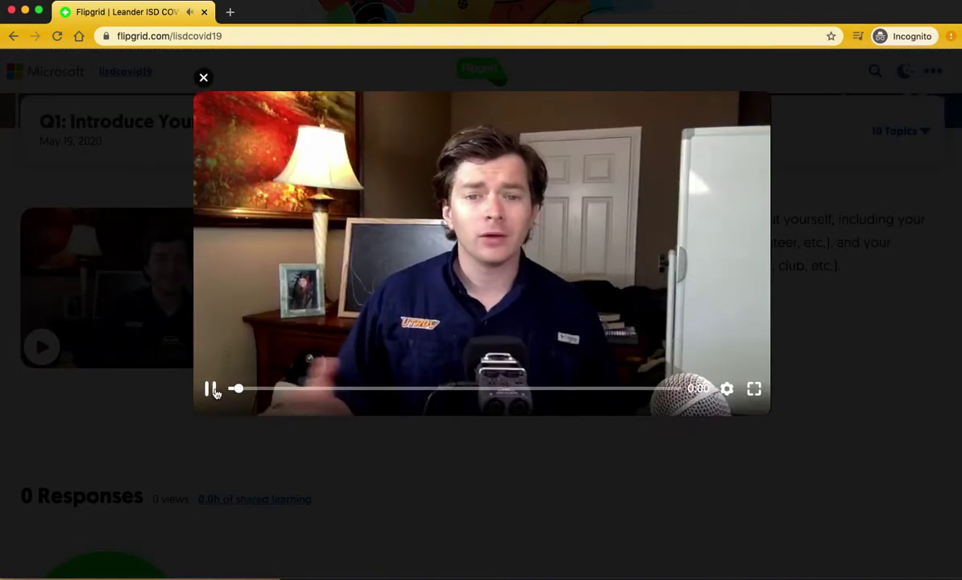
drag(226, 391, 157, 355)
click(133, 292)
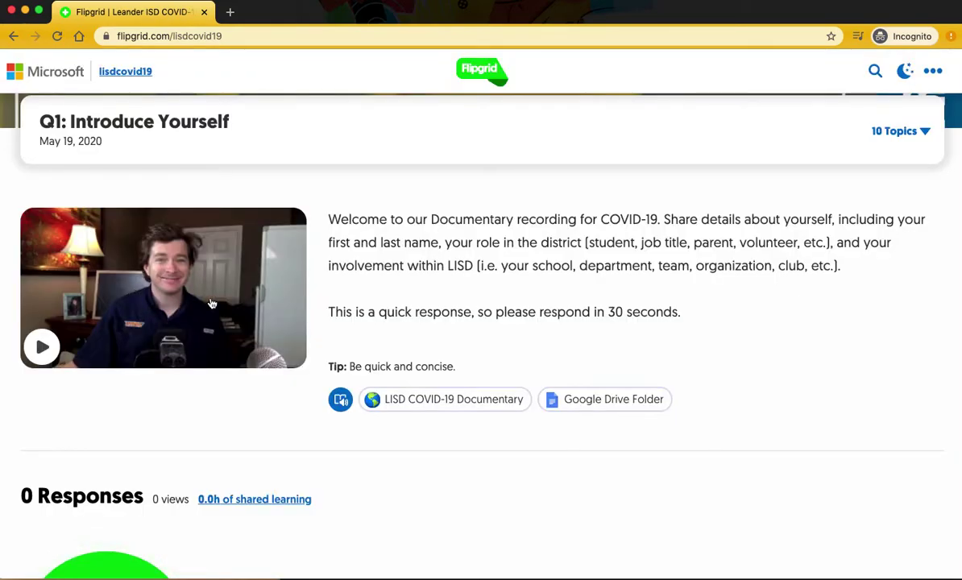
scroll(459, 292, down, 3)
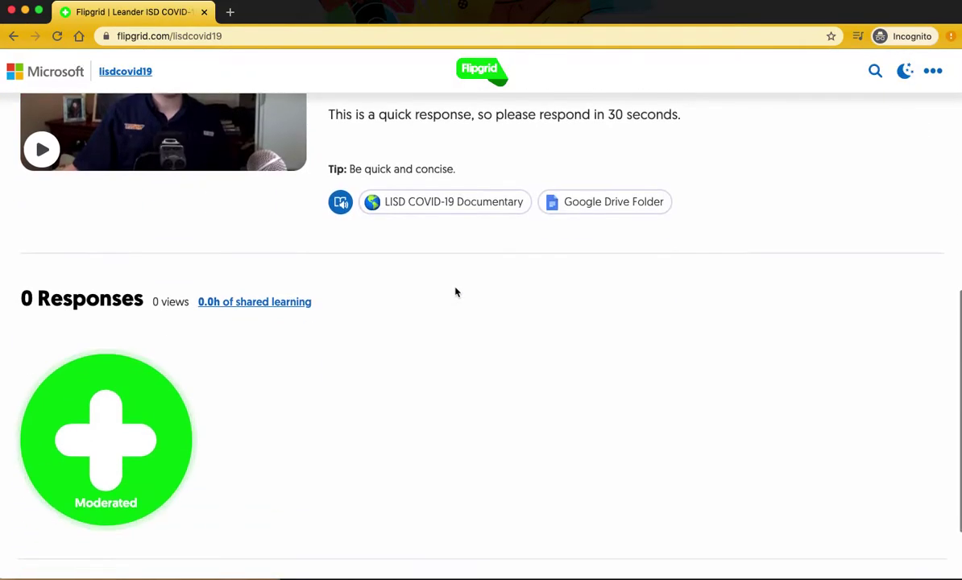
- Start a new response, sign in with Google, and record a short clip paused at 0:28
click(126, 427)
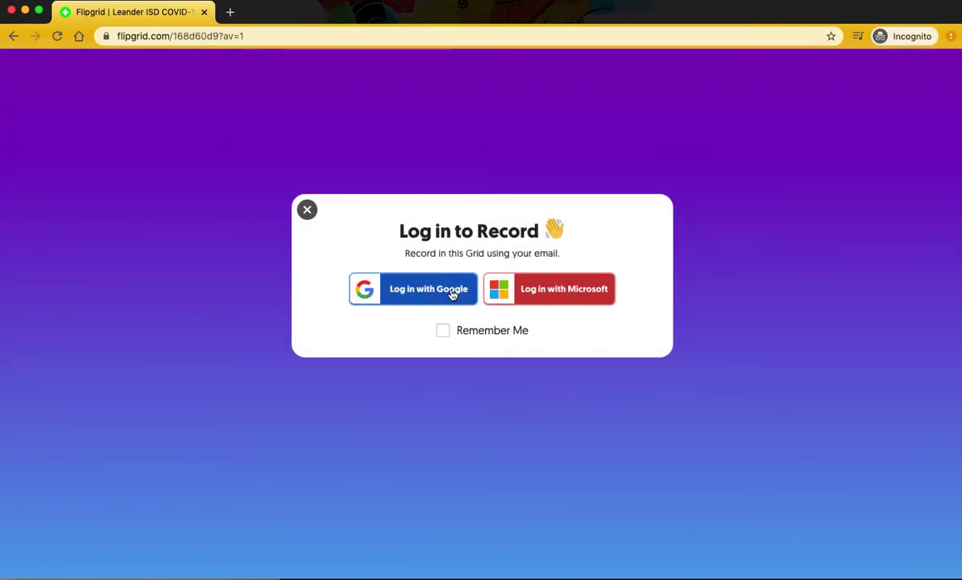
click(452, 294)
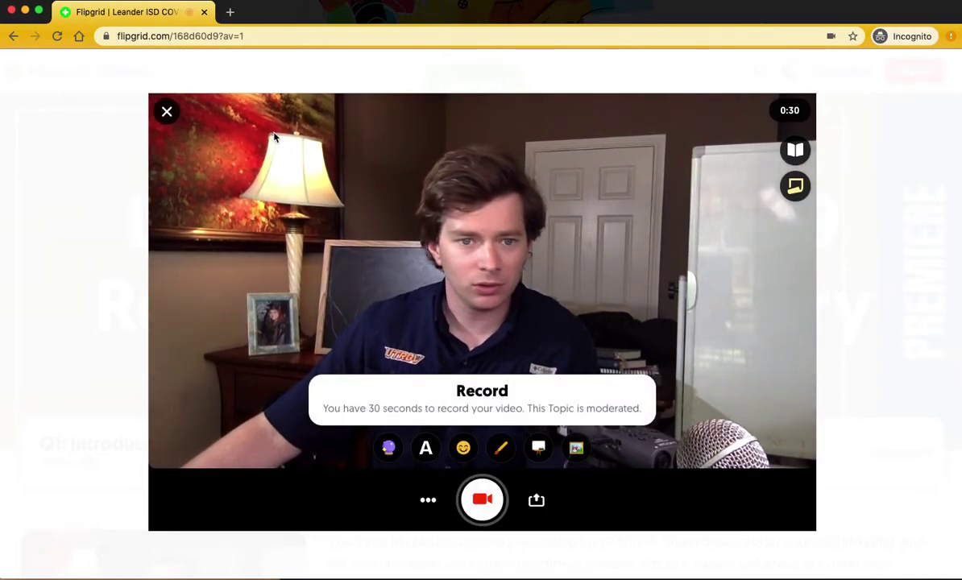
click(482, 500)
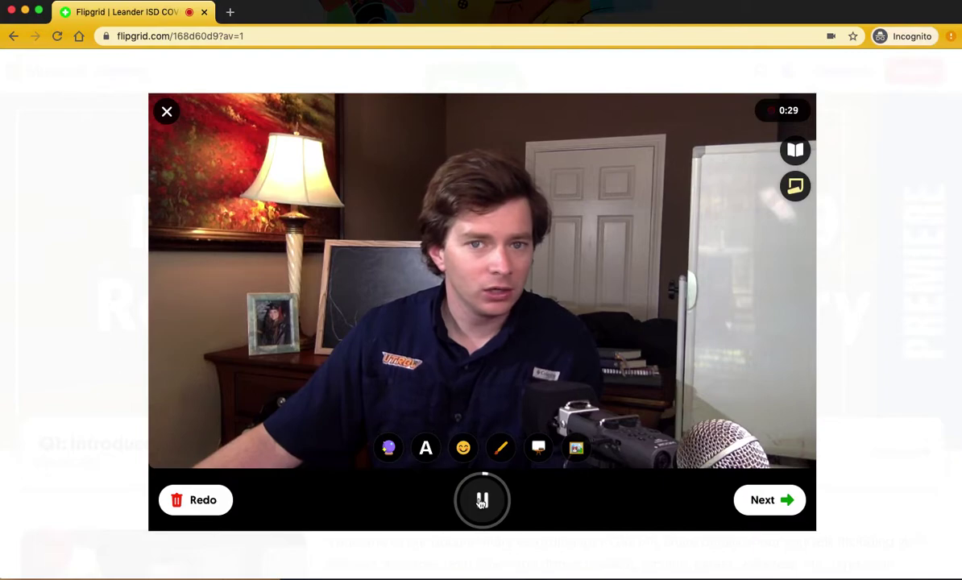
click(483, 501)
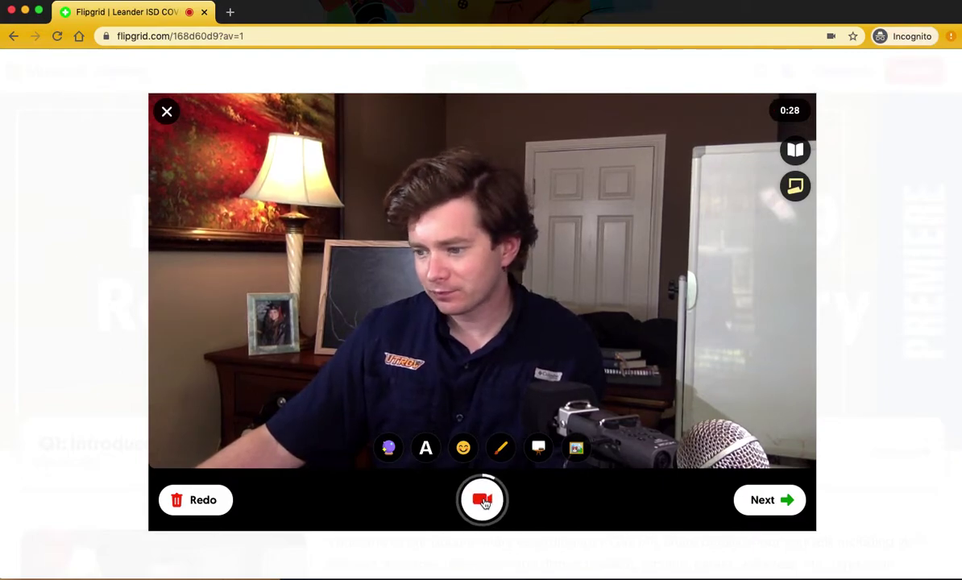
- Review the recorded clip, trim off its beginning, confirm the trim, and move to the selfie step
click(781, 506)
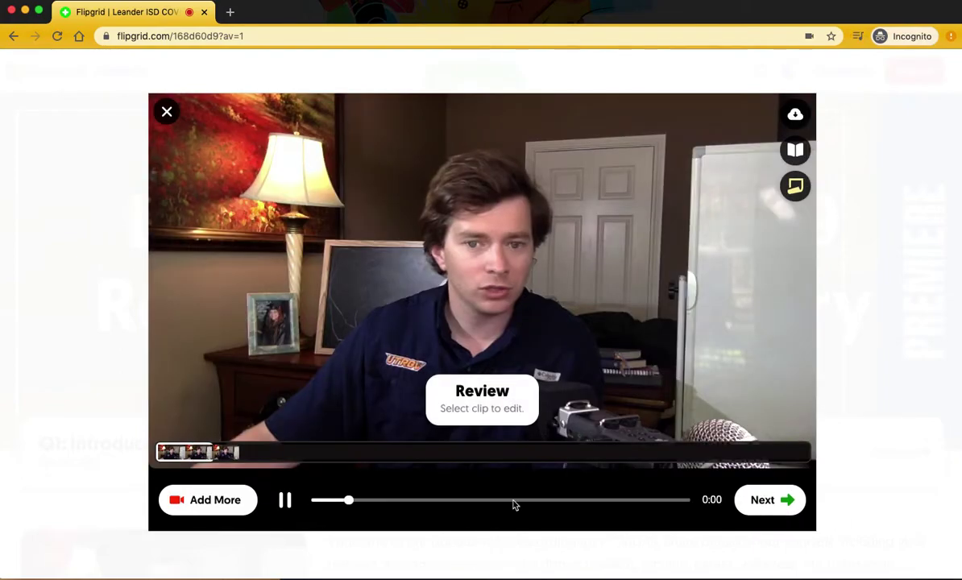
click(286, 500)
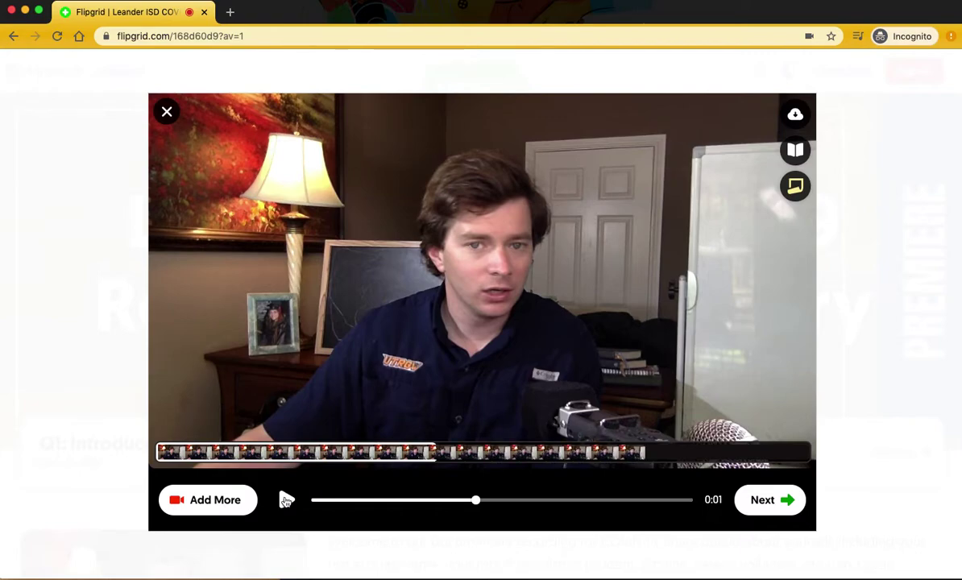
drag(487, 506, 524, 501)
click(523, 451)
drag(171, 448, 323, 453)
click(292, 500)
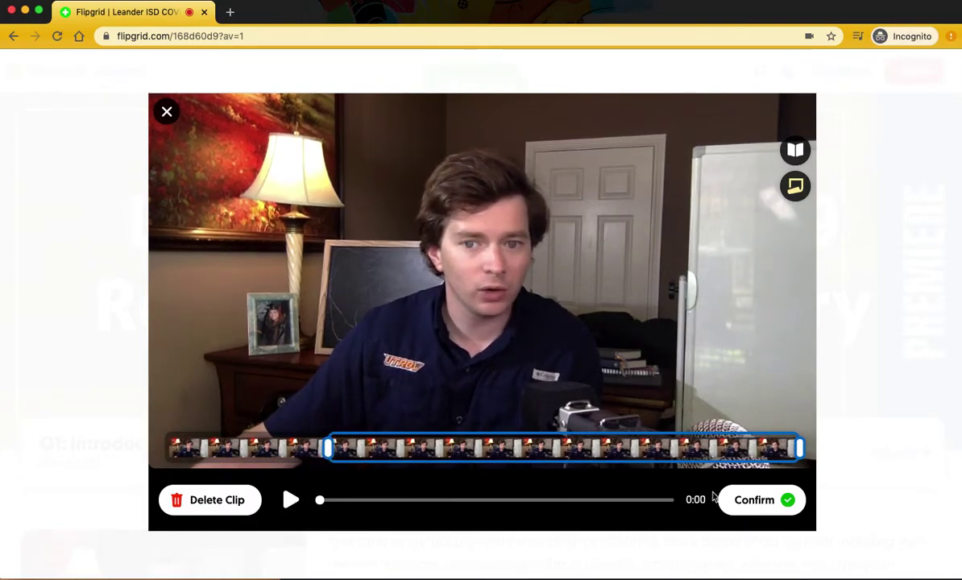
click(734, 504)
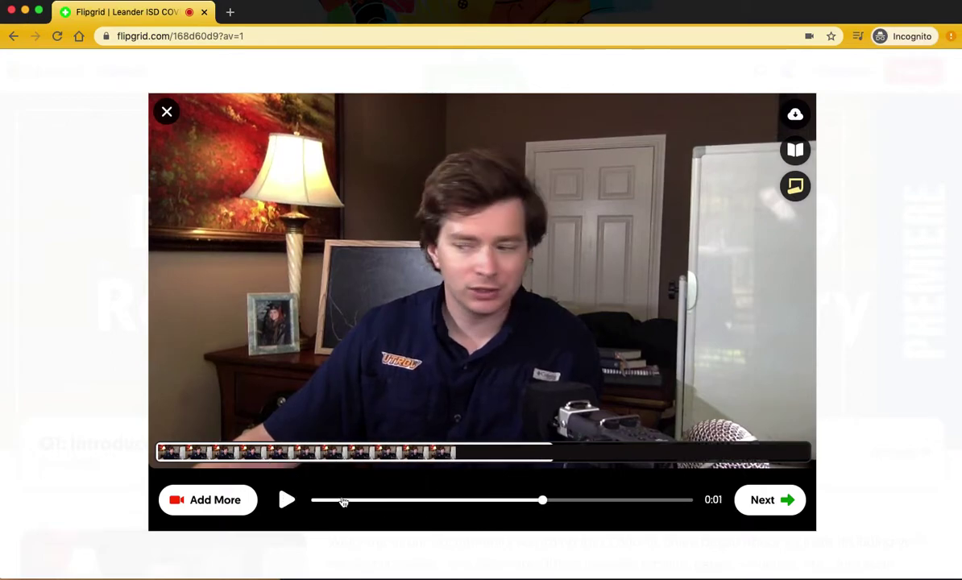
click(757, 506)
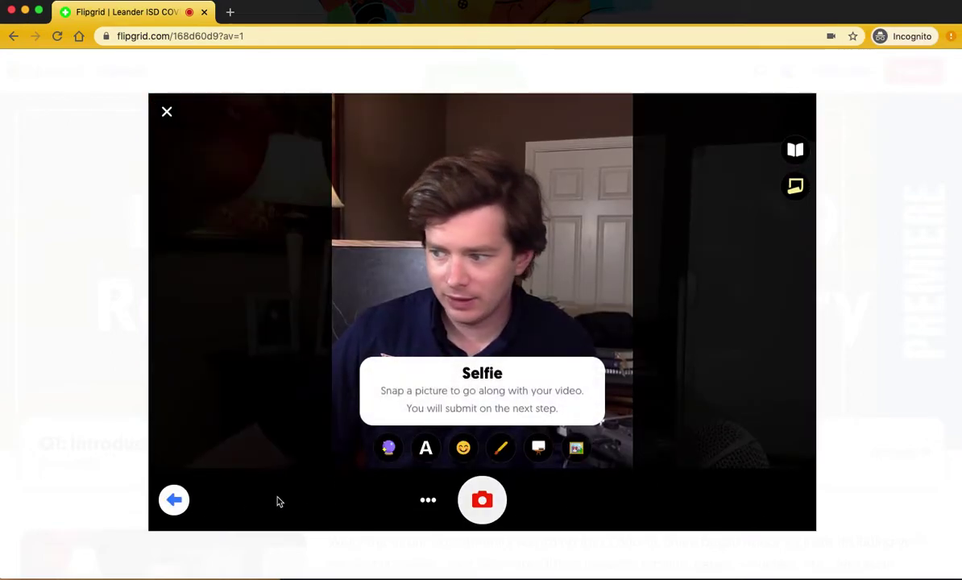
- Go back to the clip review and choose to import an extra video clip from the computer
click(174, 503)
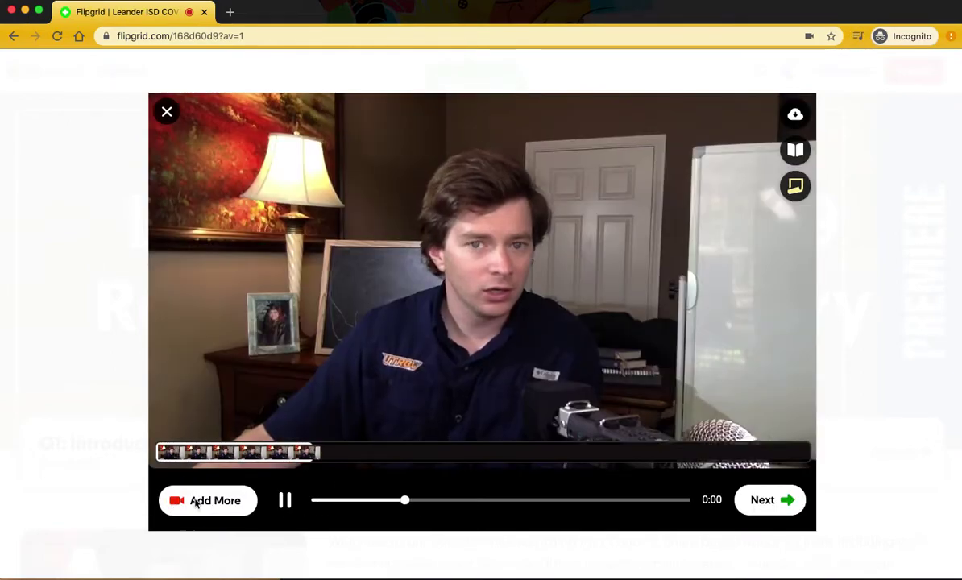
click(202, 499)
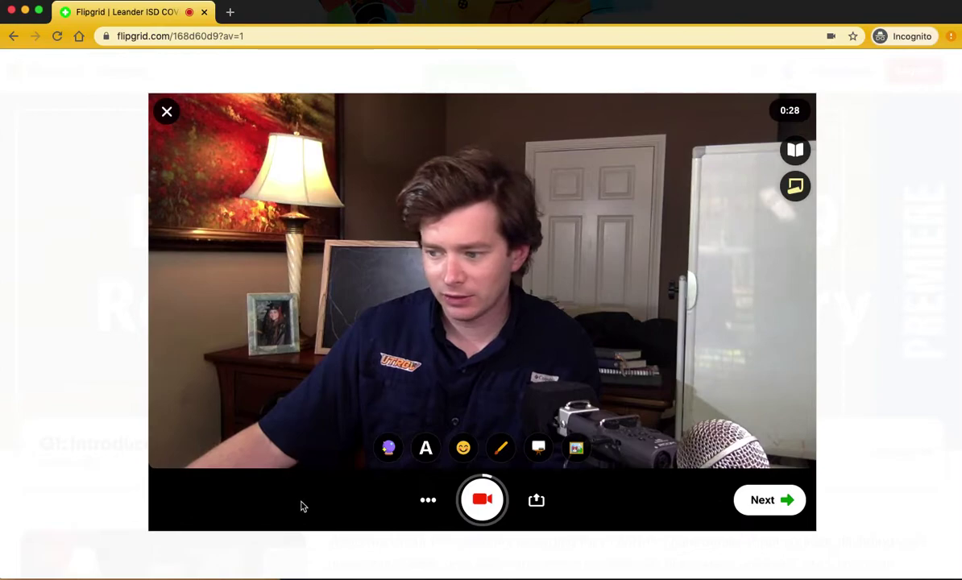
click(426, 501)
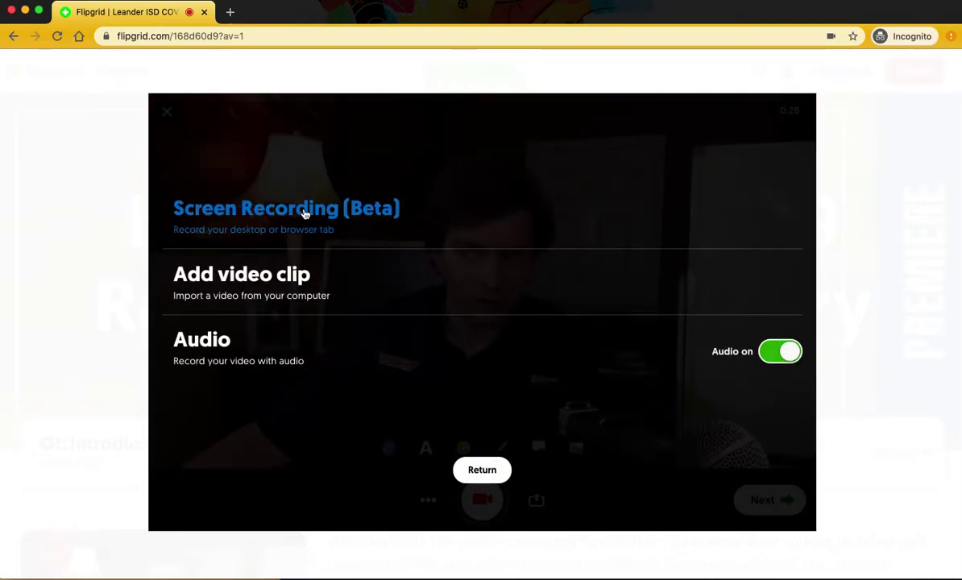
click(312, 289)
- Cancel the file picker without choosing a video and leave the upload panel
click(528, 272)
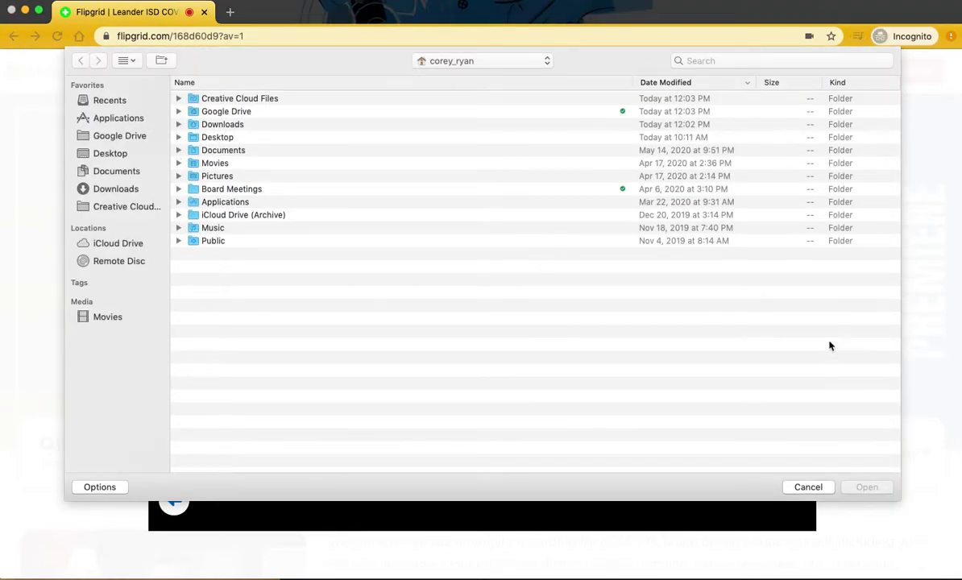
click(808, 487)
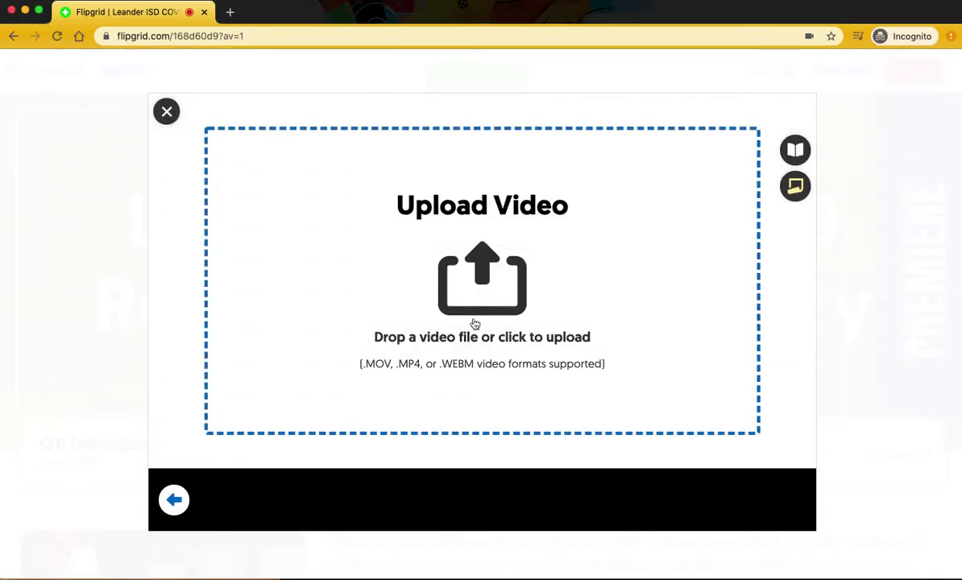
click(167, 111)
- Confirm leaving the upload panel, add a sticky note reading 'I need a note.', then remove it
click(527, 355)
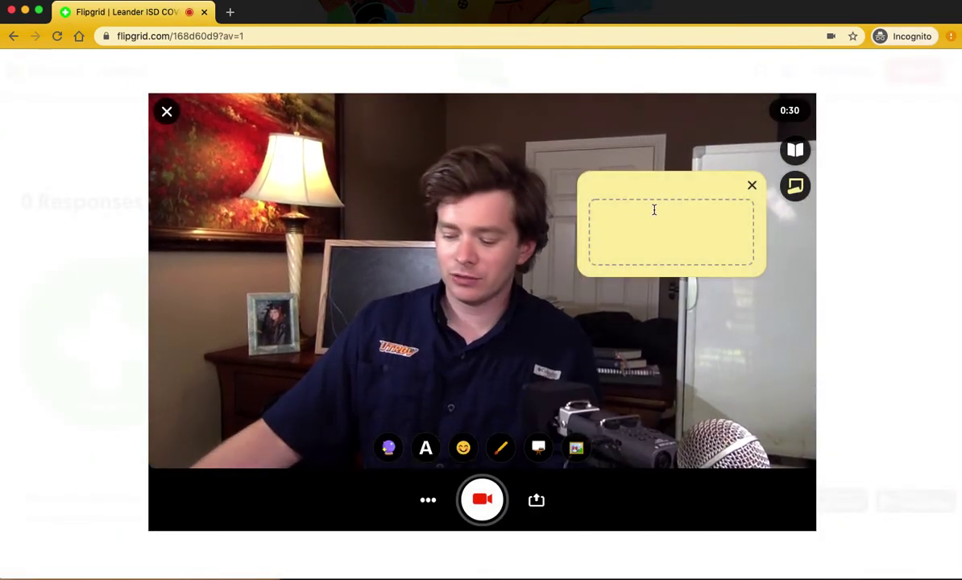
text(I ne)
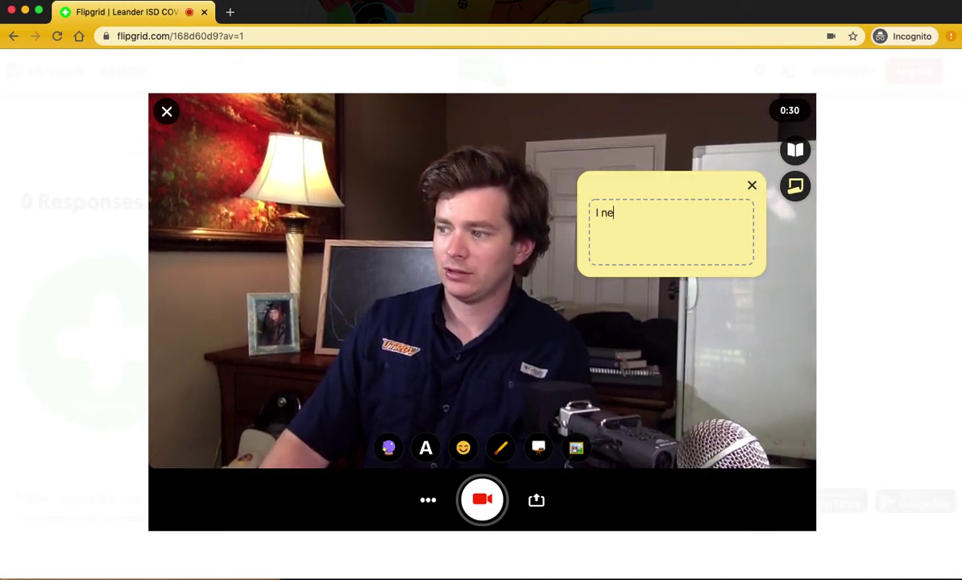
text(ed a note)
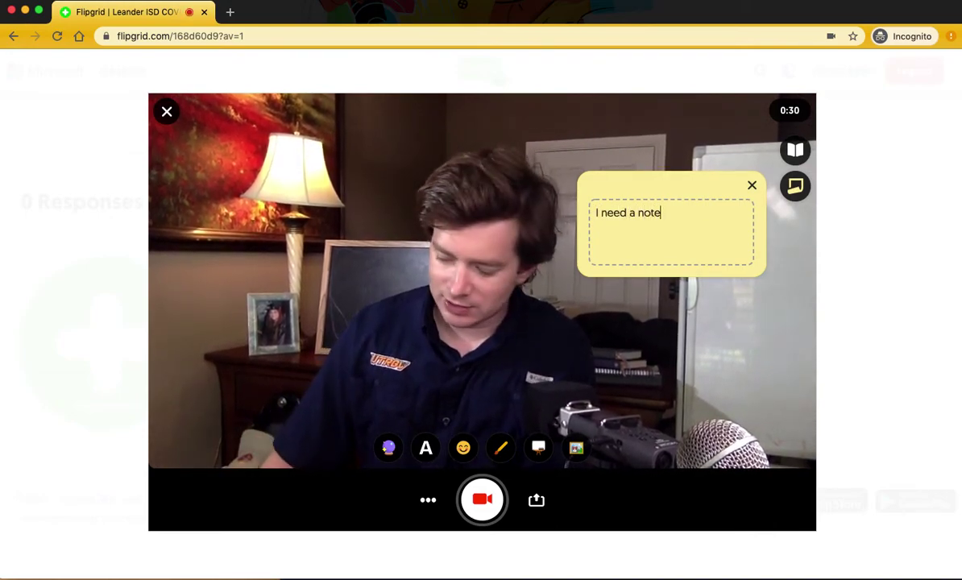
text(.)
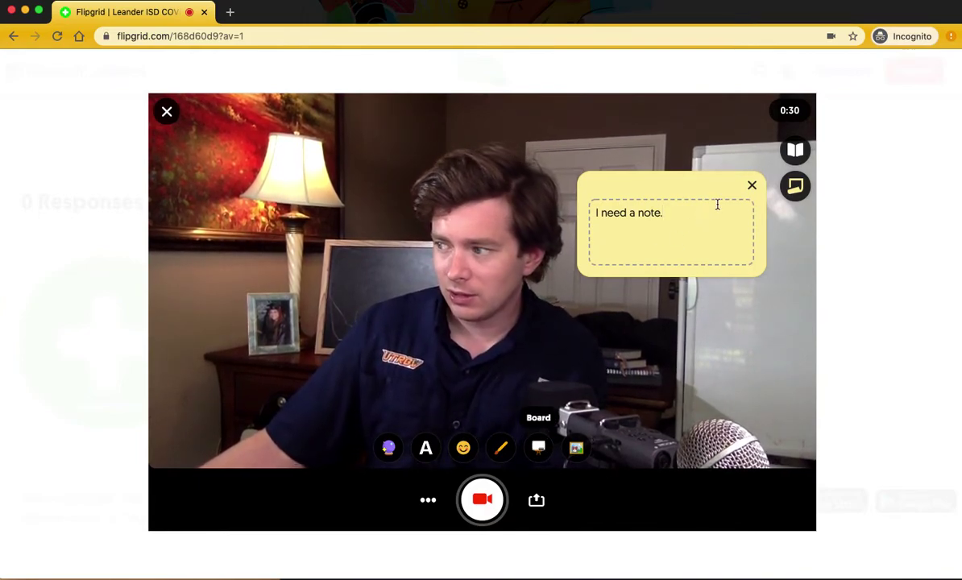
click(751, 185)
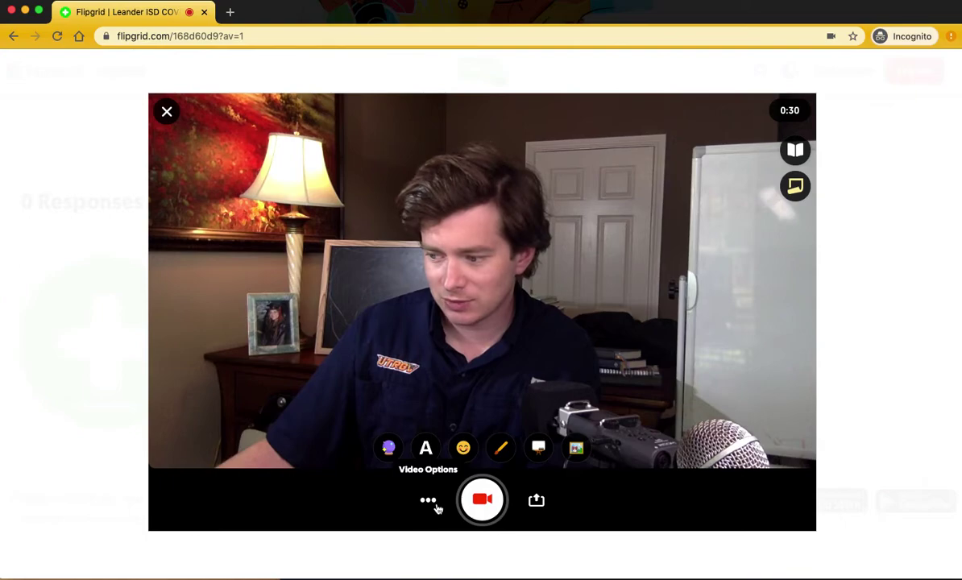
- Record the video response, snap a selfie, and continue to the Submit your video form
click(480, 501)
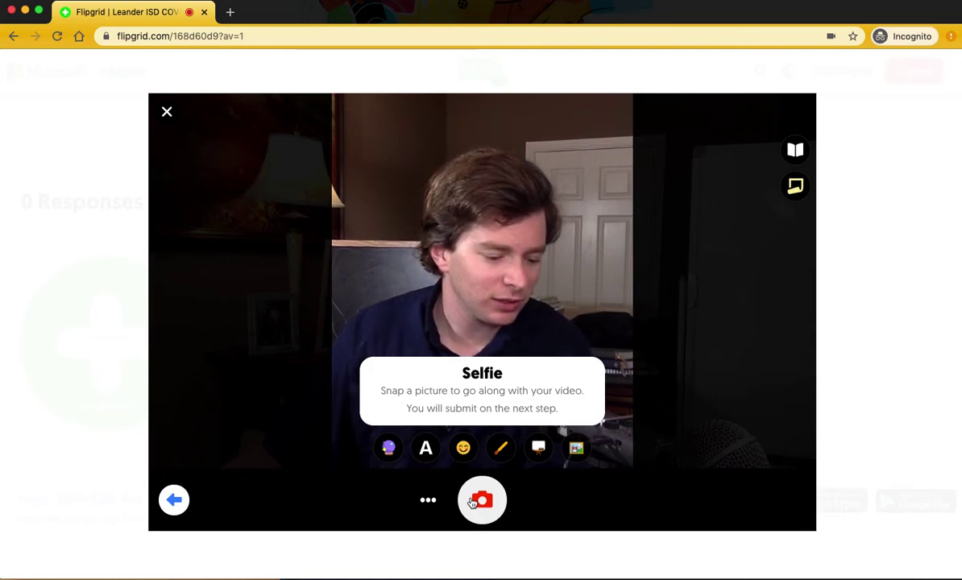
click(473, 501)
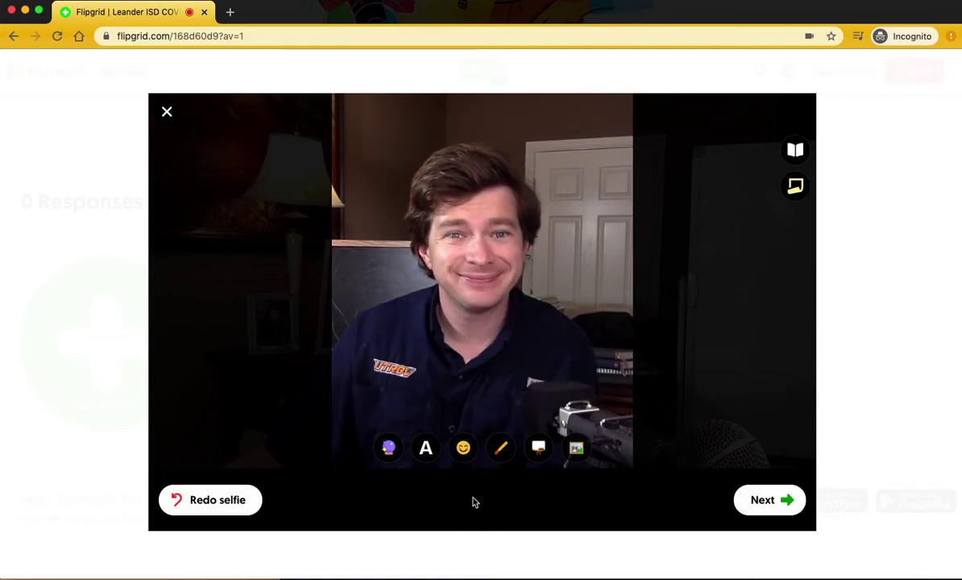
click(771, 500)
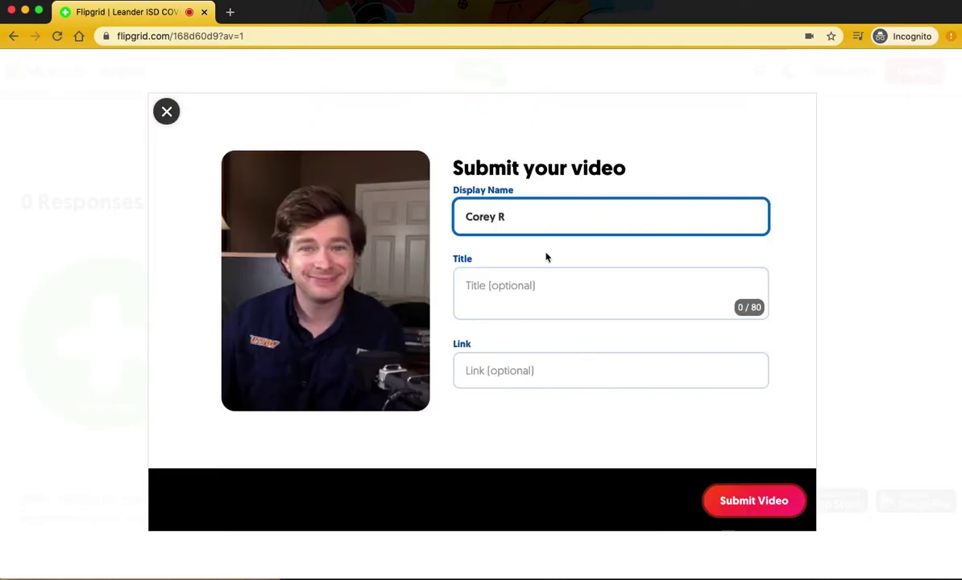
- Replace the display name with the user's name, set title 'Chief Communications Officer', and submit the video
triple_click(524, 220)
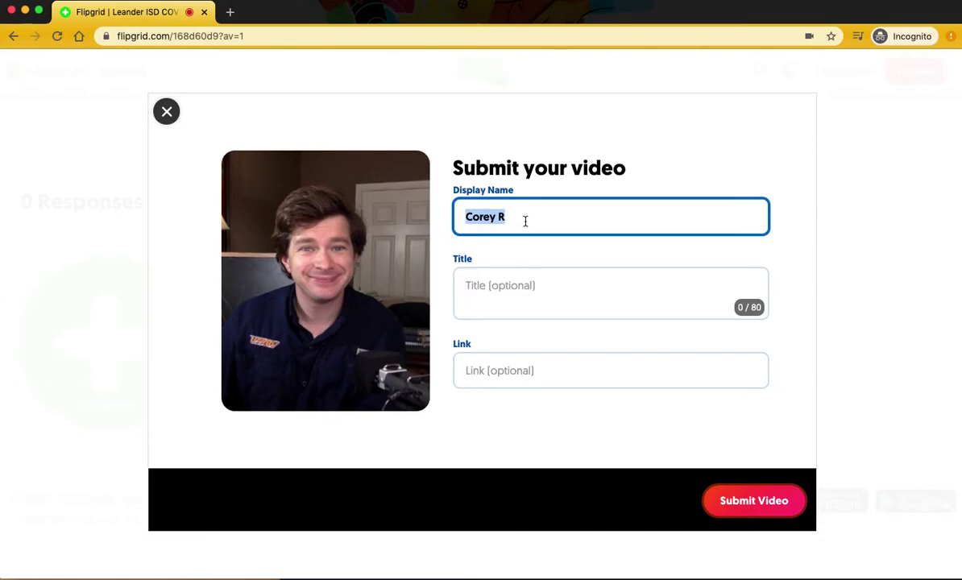
text(Corey)
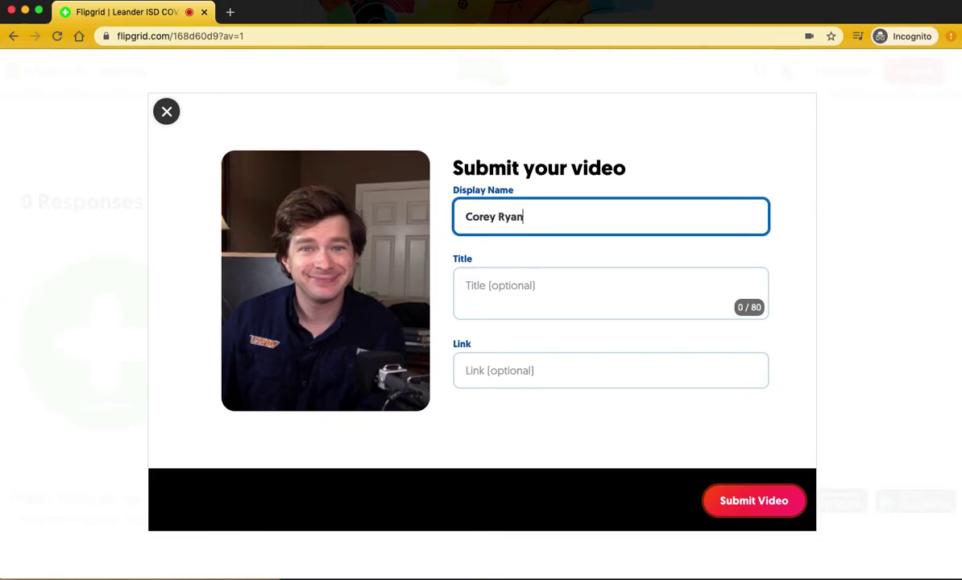
click(513, 300)
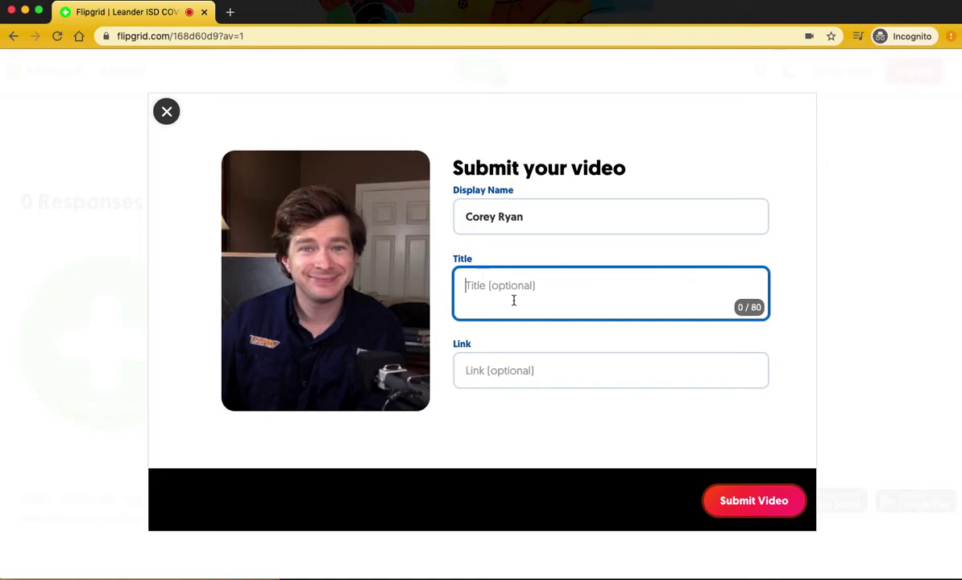
text(Communications Of)
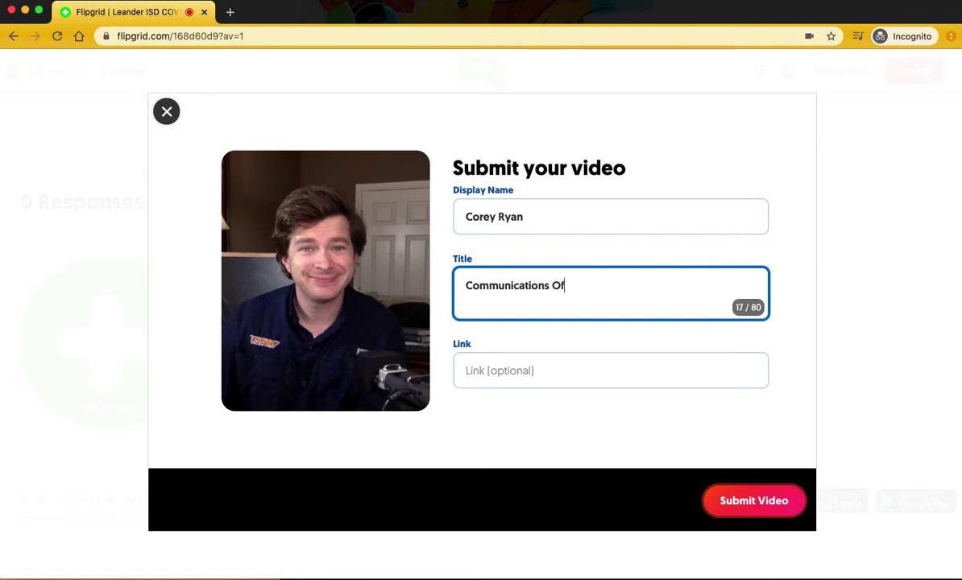
text(Chief)
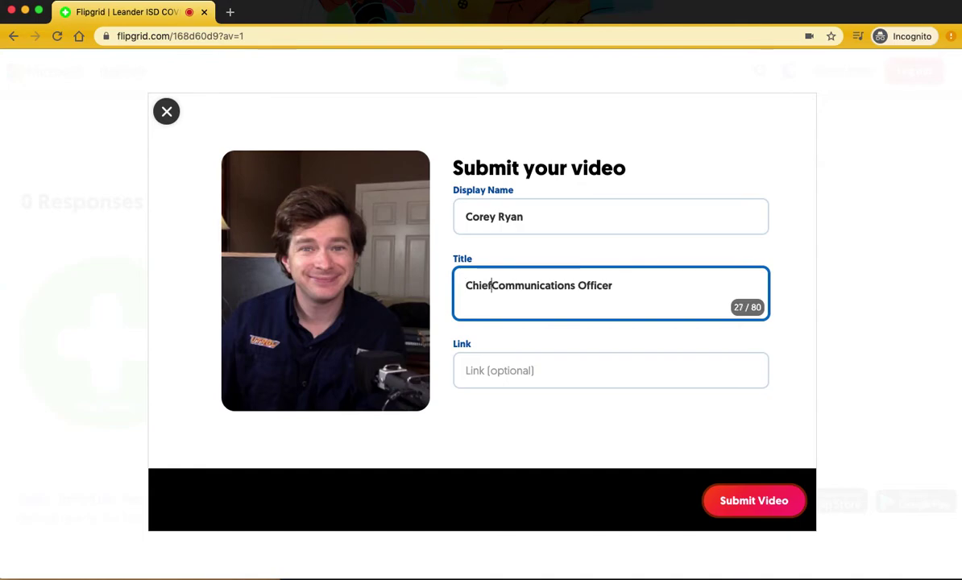
click(751, 505)
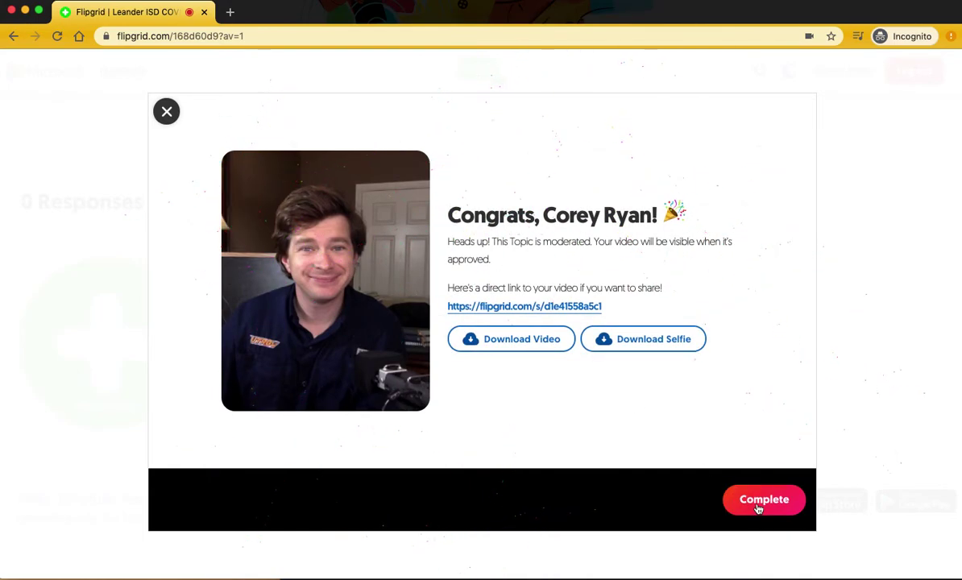
click(757, 507)
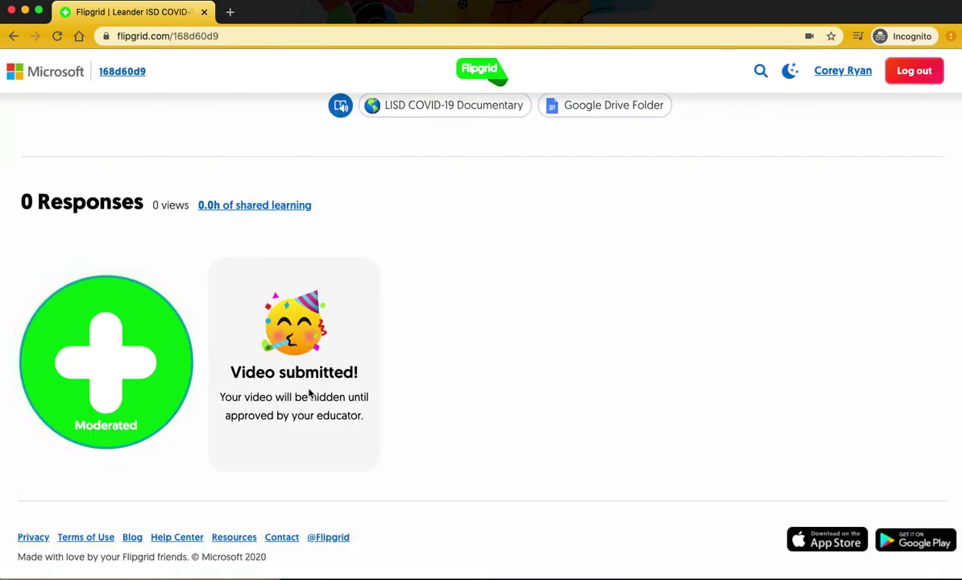
- Expand the grid's 10-topic list and open the Q3: Cancelled Events, Trips topic
scroll(308, 392, up, 6)
scroll(308, 393, down, 3)
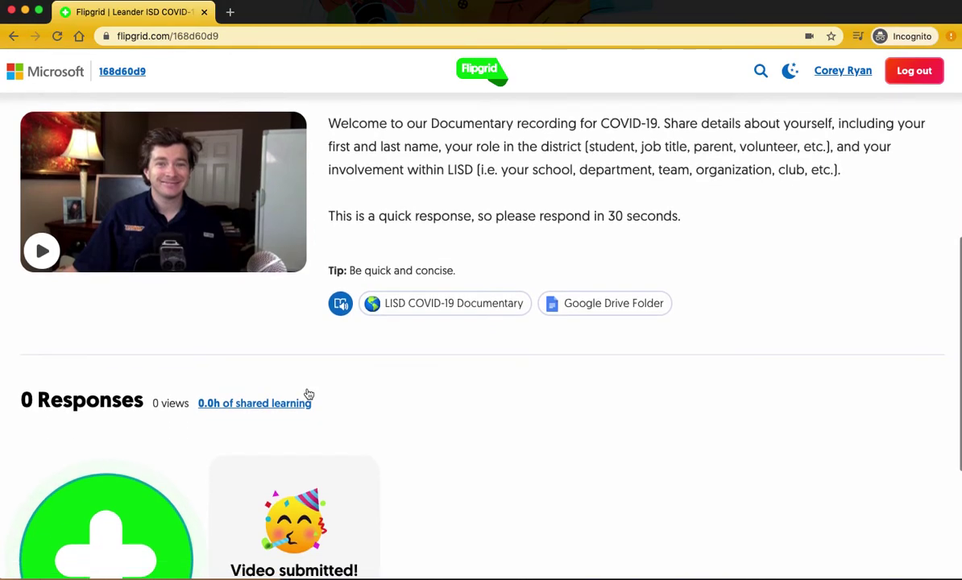
scroll(307, 392, up, 3)
scroll(204, 307, up, 1)
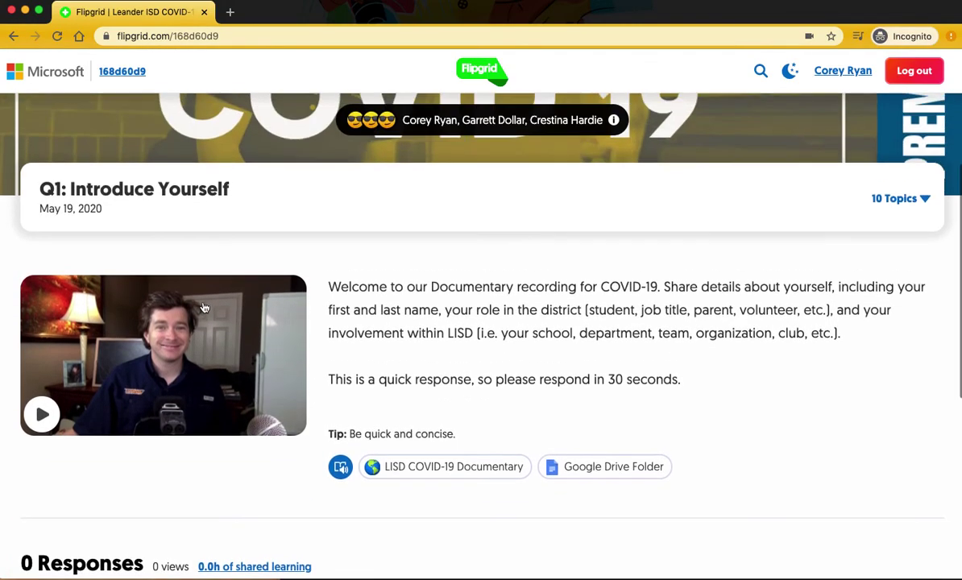
scroll(204, 308, up, 3)
click(902, 412)
scroll(893, 422, down, 3)
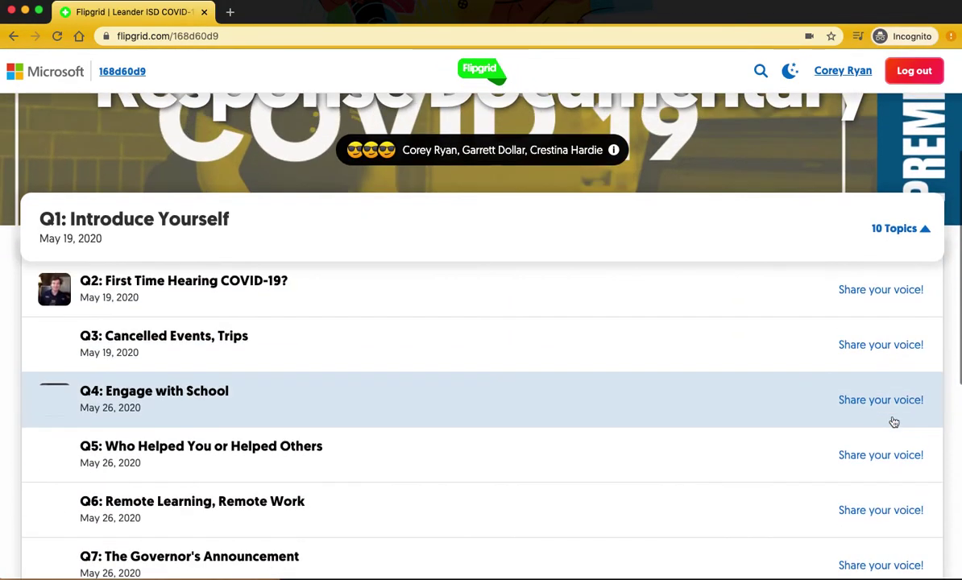
scroll(854, 414, down, 4)
scroll(831, 409, up, 3)
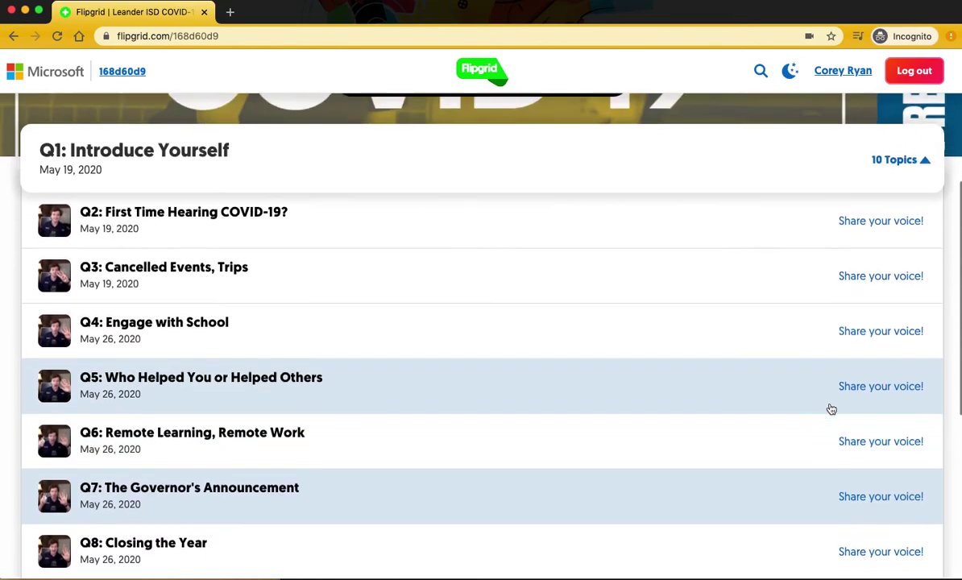
scroll(831, 409, up, 2)
click(185, 352)
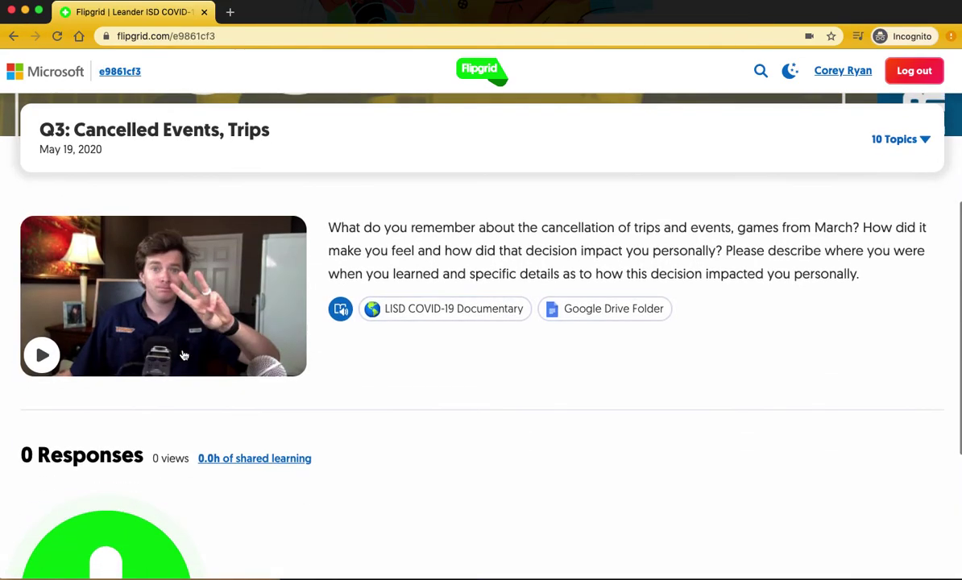
click(42, 355)
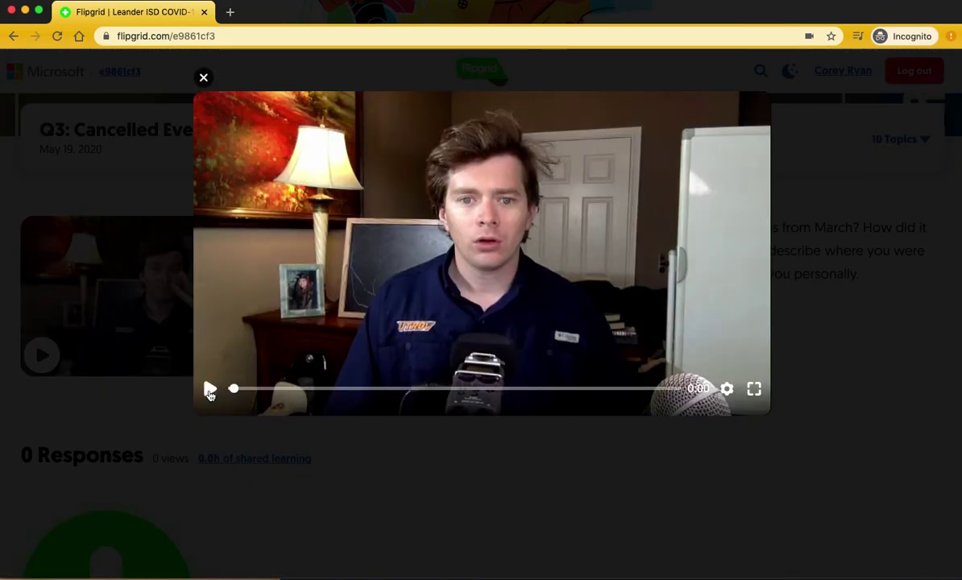
drag(235, 391, 546, 388)
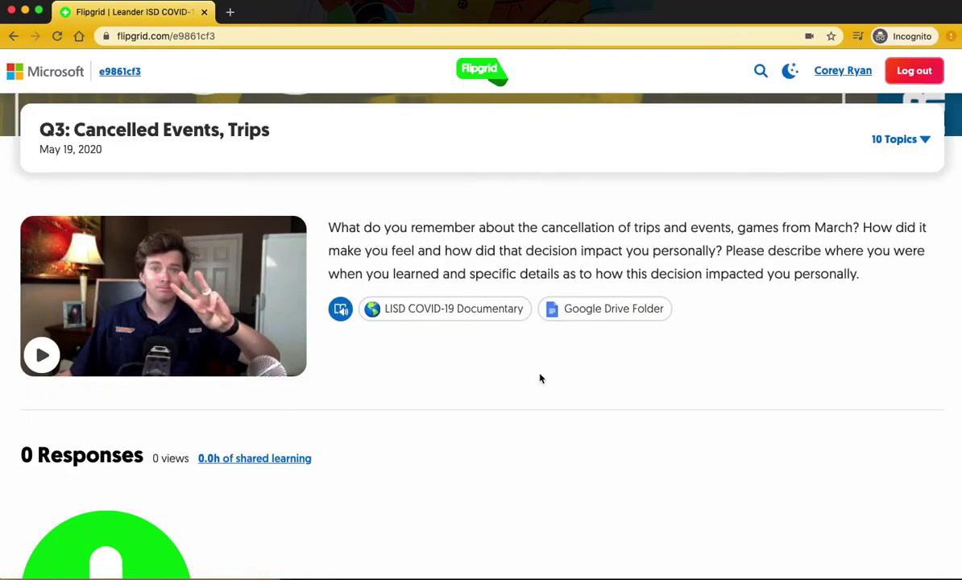
scroll(533, 377, up, 2)
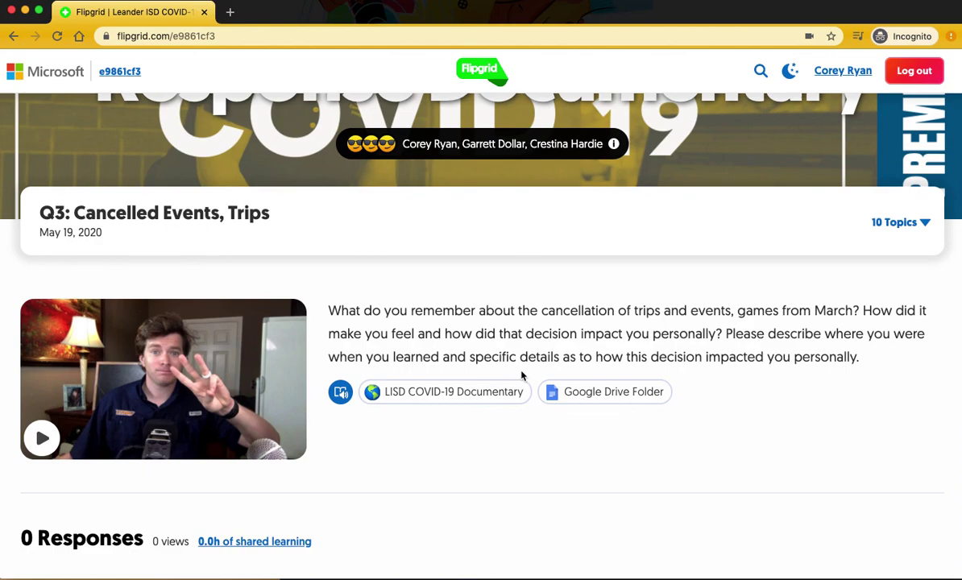